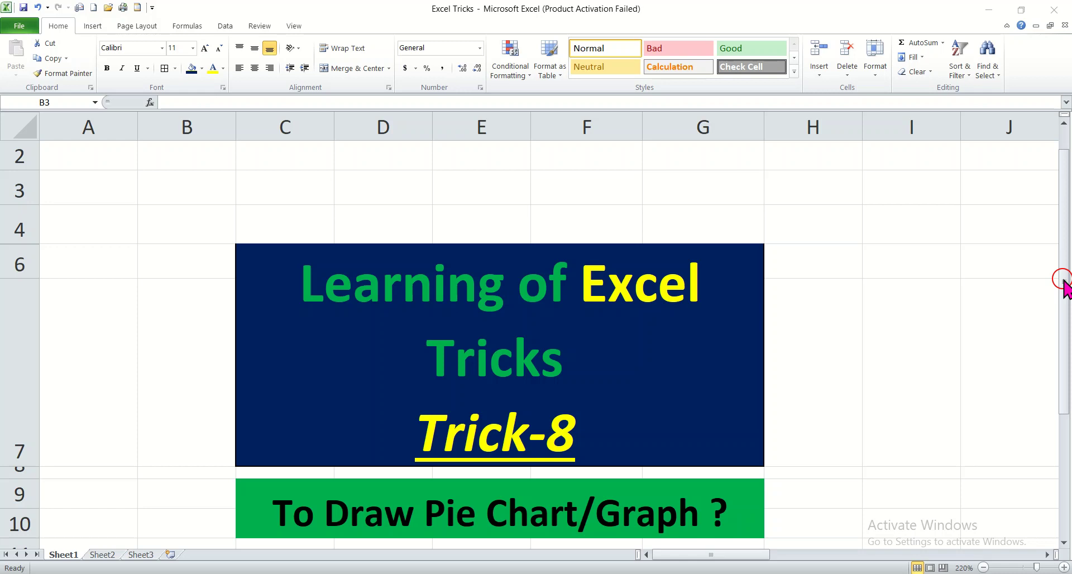
Insert a 2-D pie chart from the Name and Marks Obt columns of the Engineering Drawing table (D13:E18)
click(1064, 282)
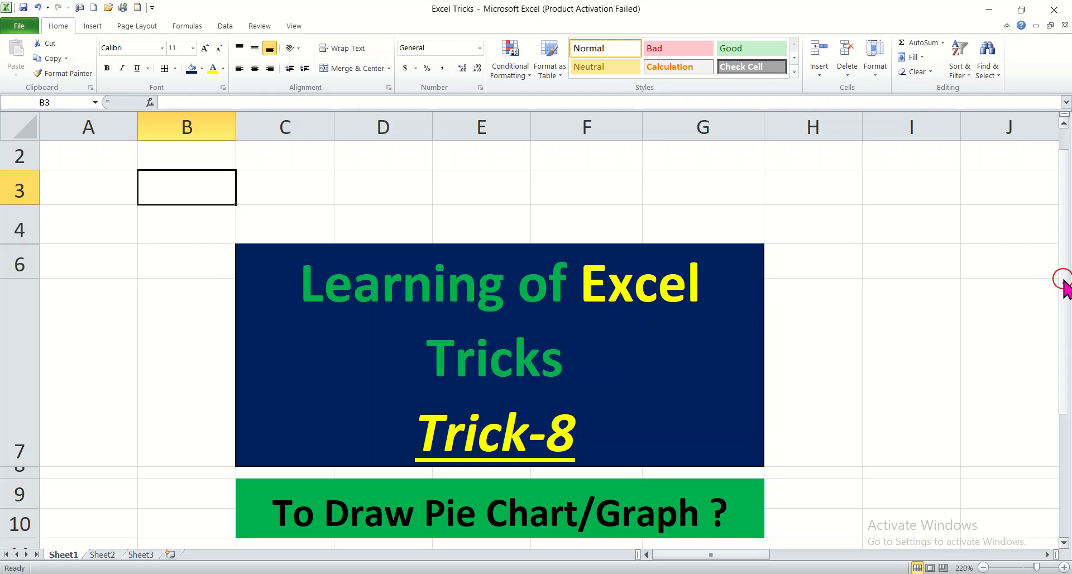
drag(1063, 279, 1064, 279)
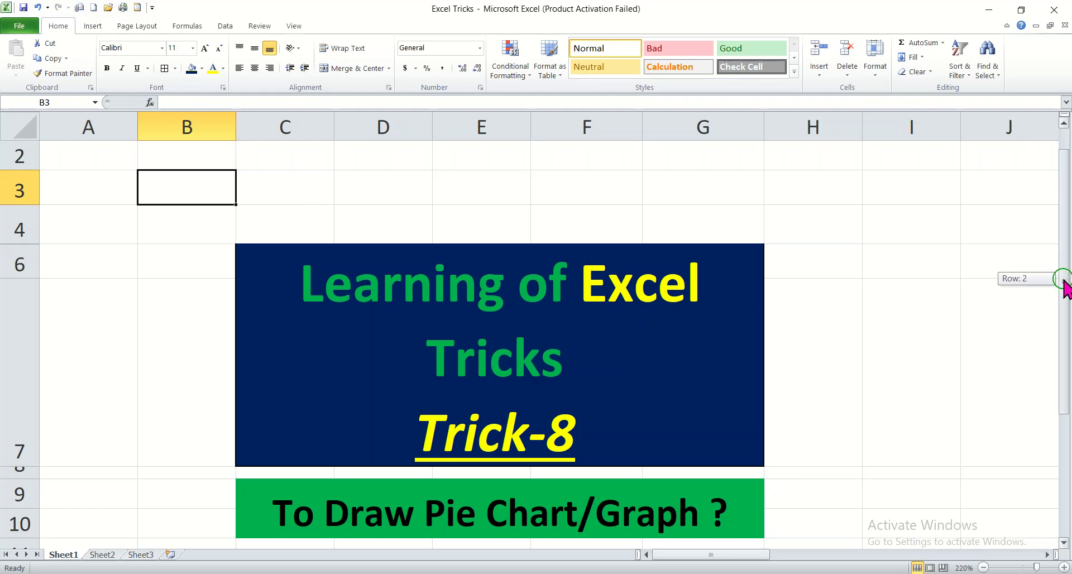
click(1063, 280)
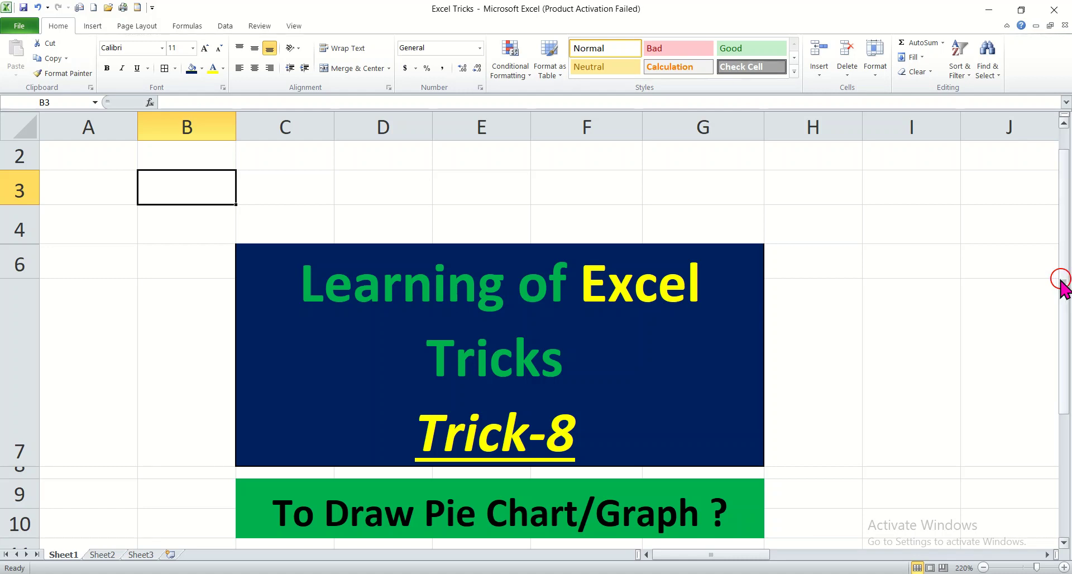
drag(1064, 286, 1065, 329)
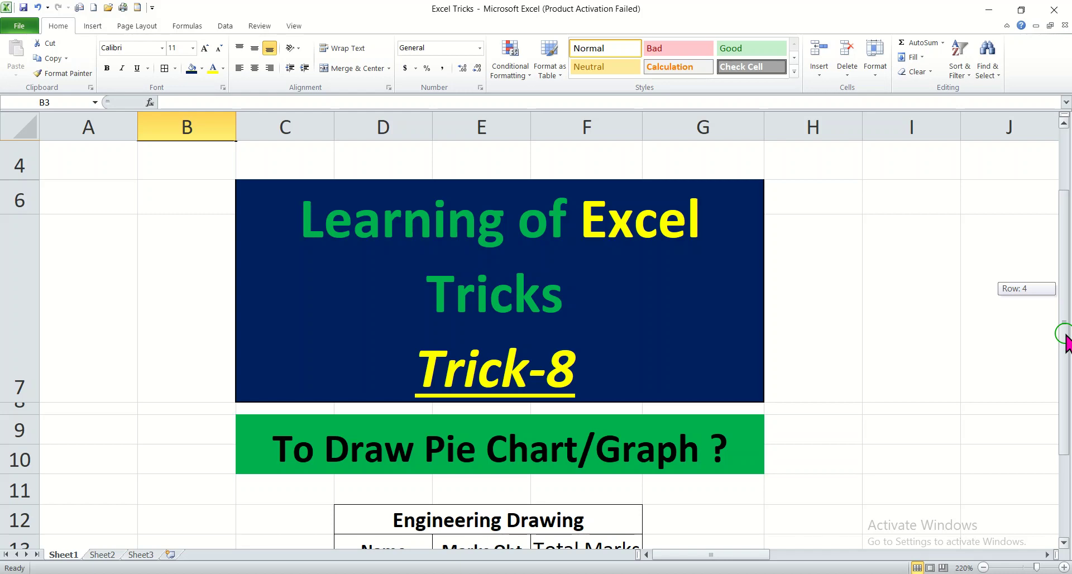
drag(1065, 339, 1063, 369)
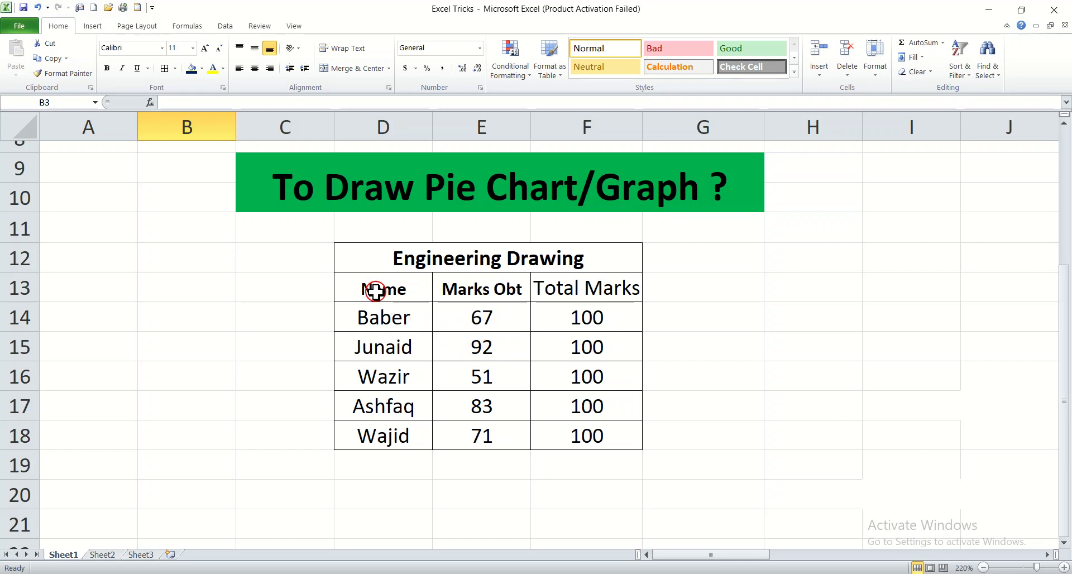
drag(355, 288, 469, 444)
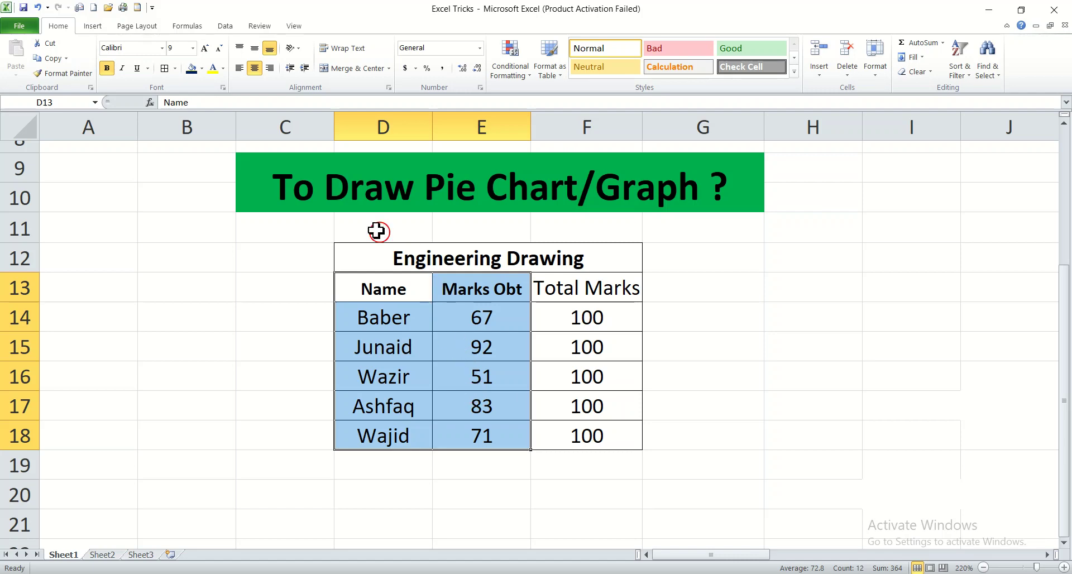
click(93, 27)
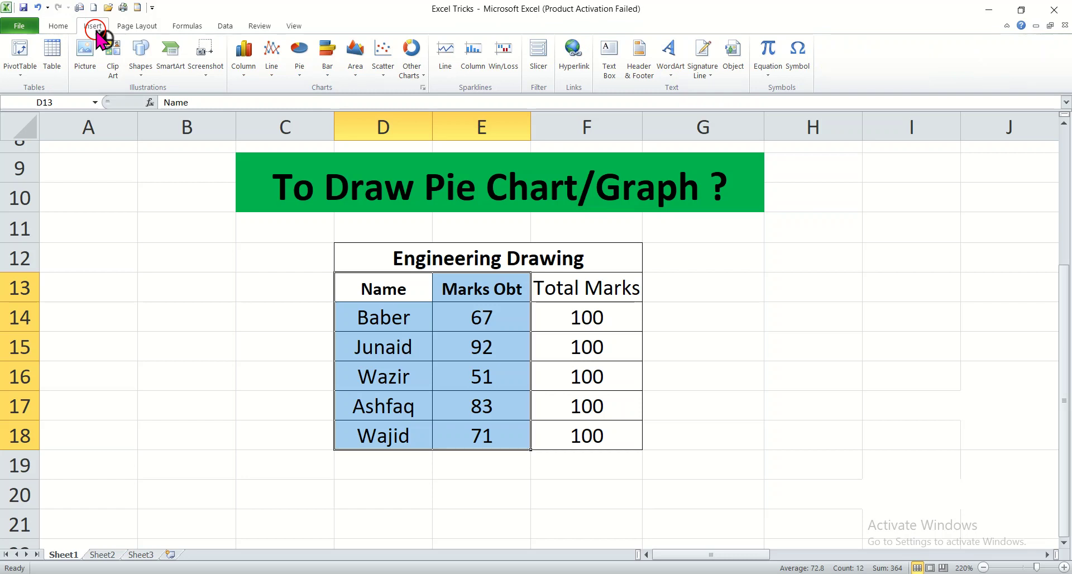
click(302, 78)
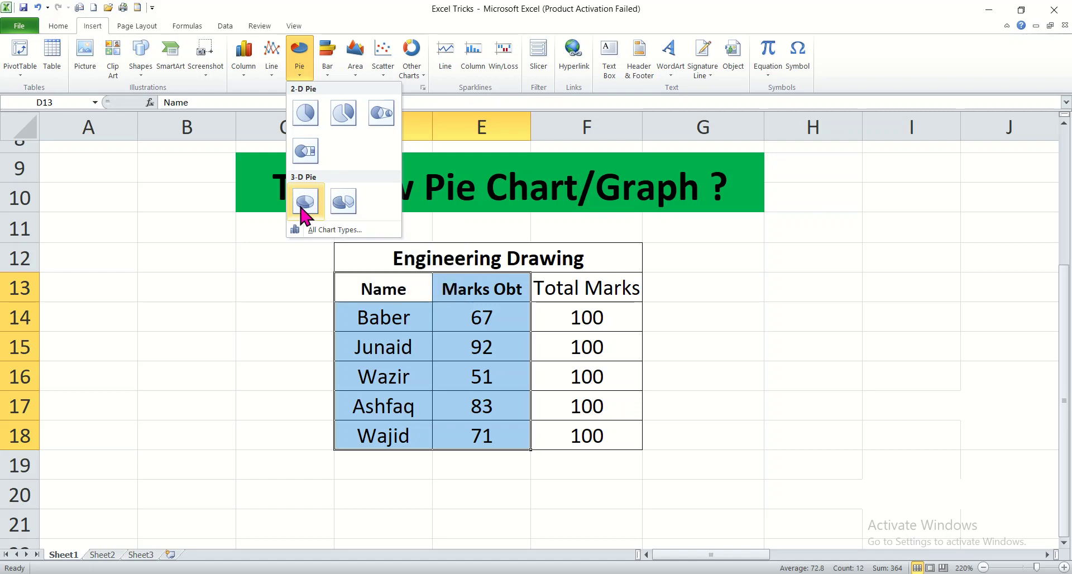
click(306, 113)
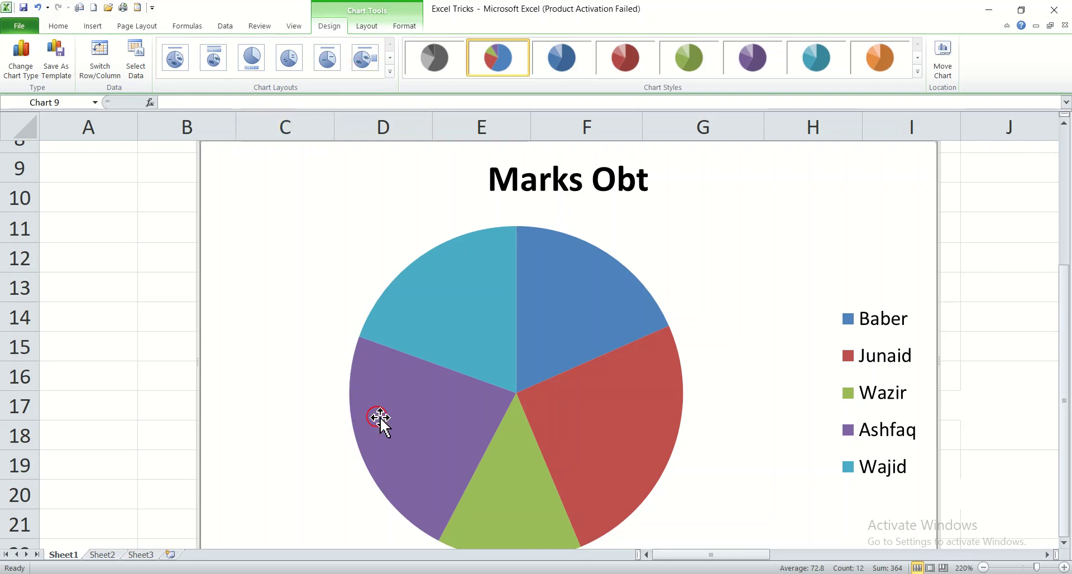
Shrink the pie chart, move it beside the data table, and stretch it to span about rows 12 to 22
click(983, 568)
click(983, 567)
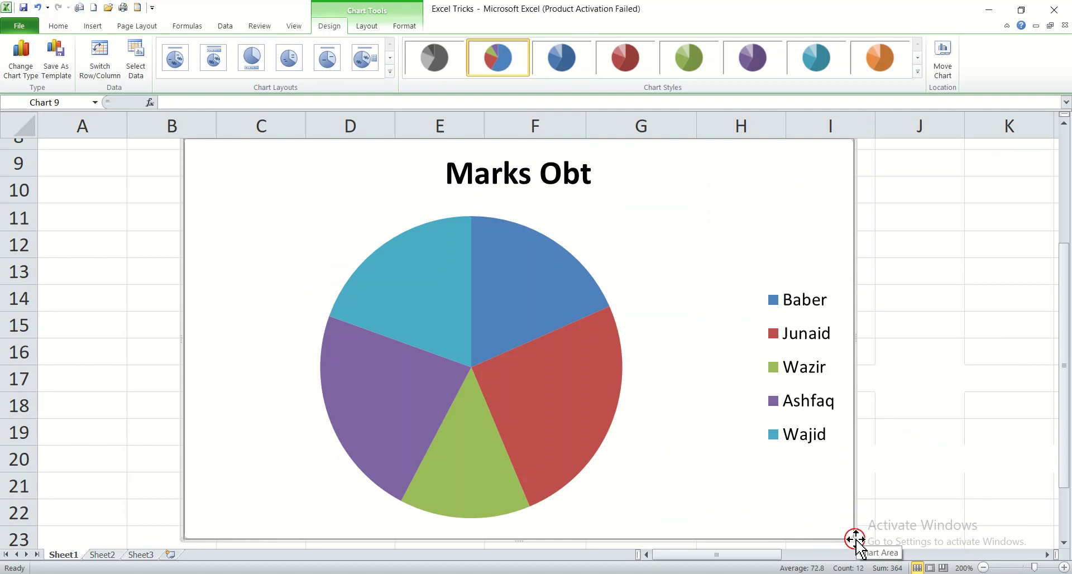
drag(852, 538, 554, 327)
drag(442, 245, 852, 336)
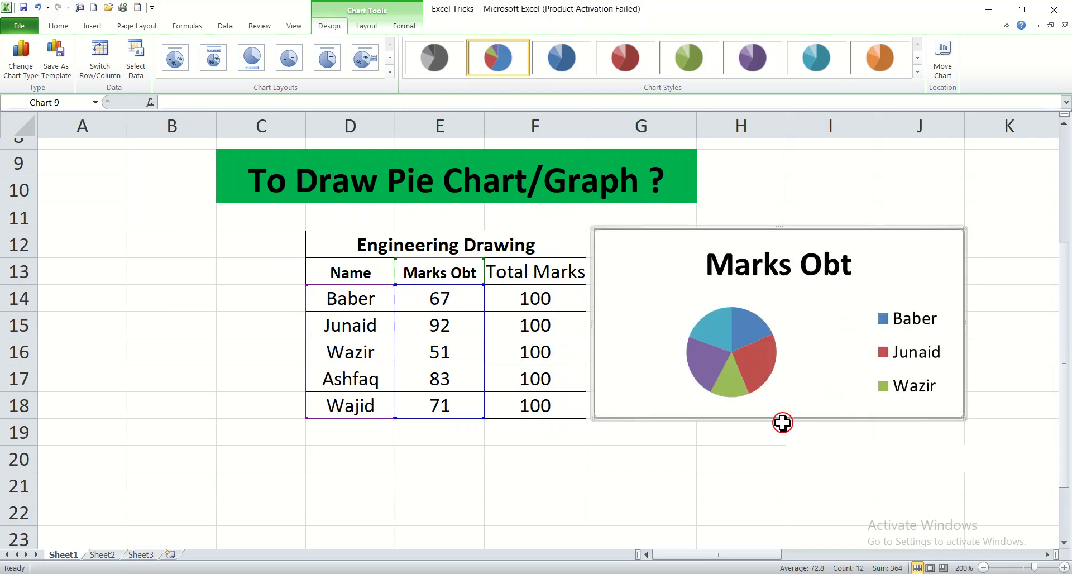
drag(785, 420, 797, 531)
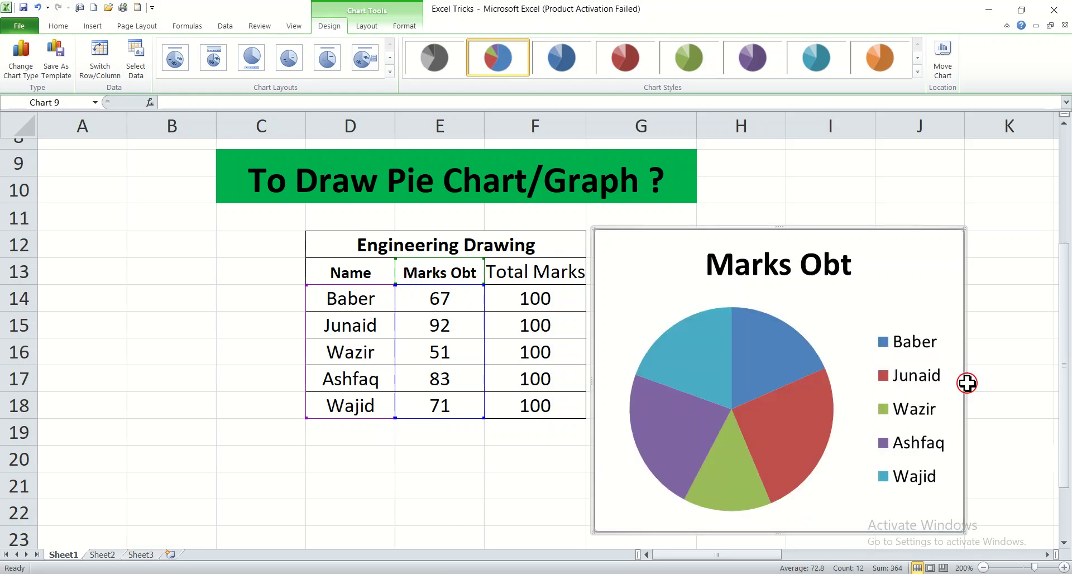
drag(964, 383, 1007, 384)
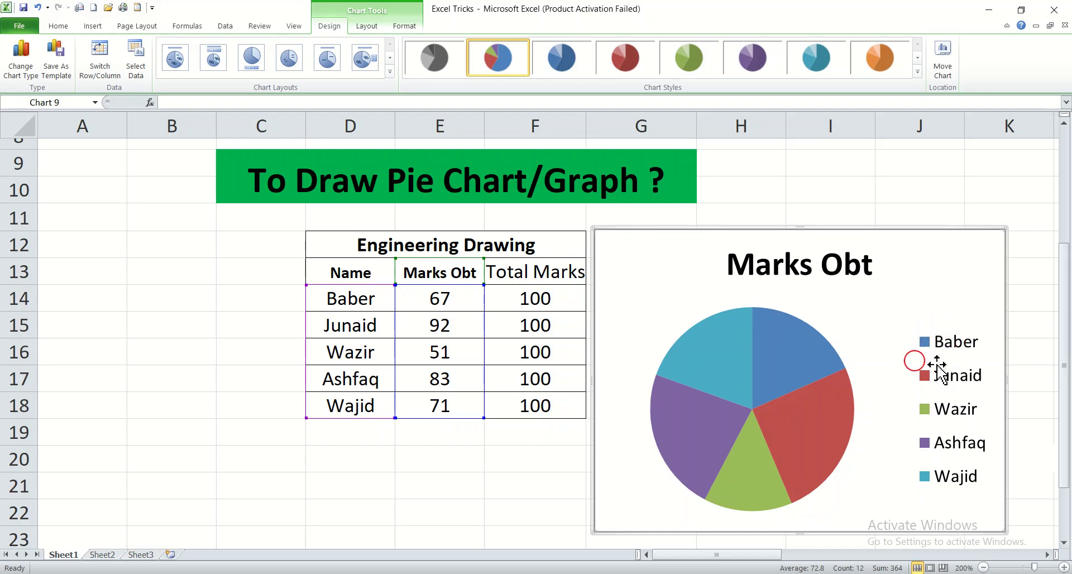
mouse_move(770, 353)
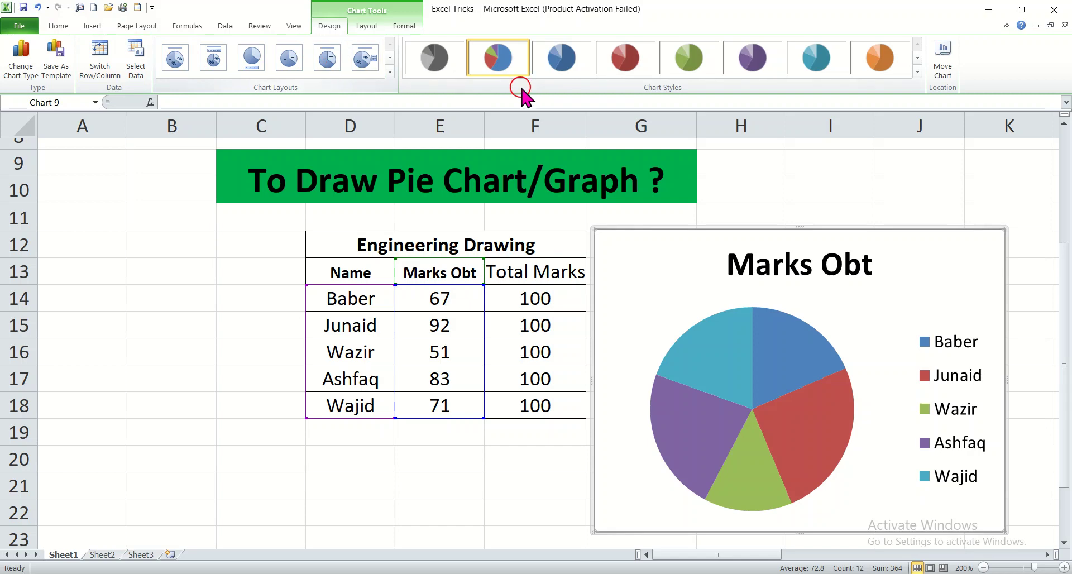
Apply Style 46 from the full chart styles gallery to the pie chart
click(830, 65)
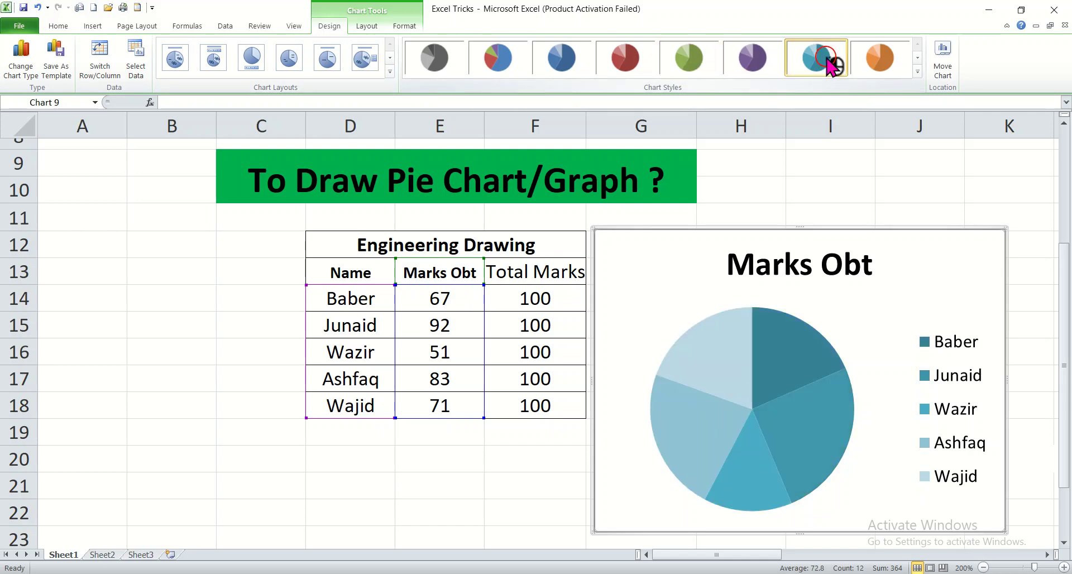
key(ctrl+z)
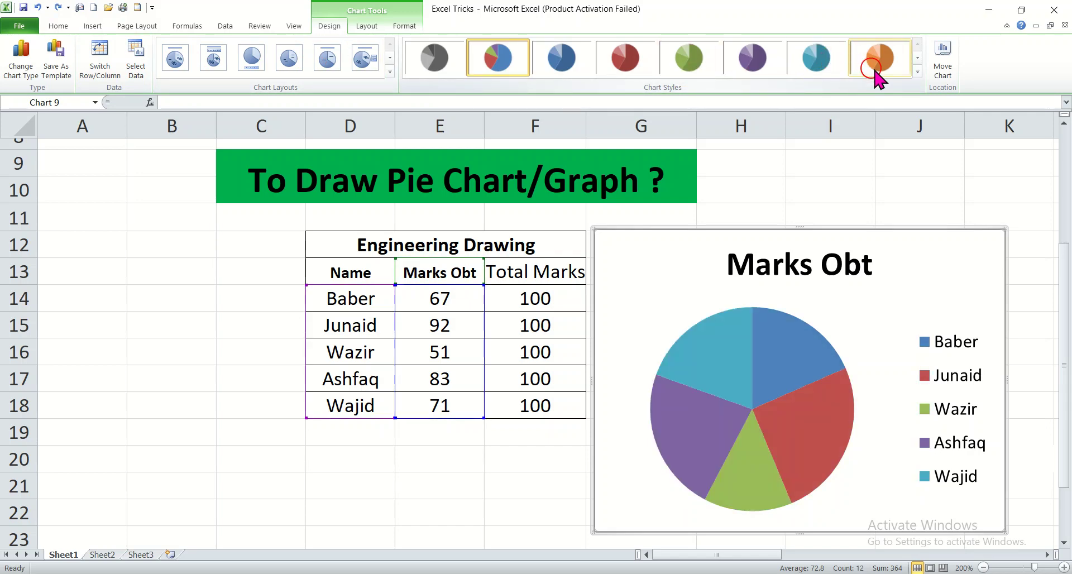
click(917, 70)
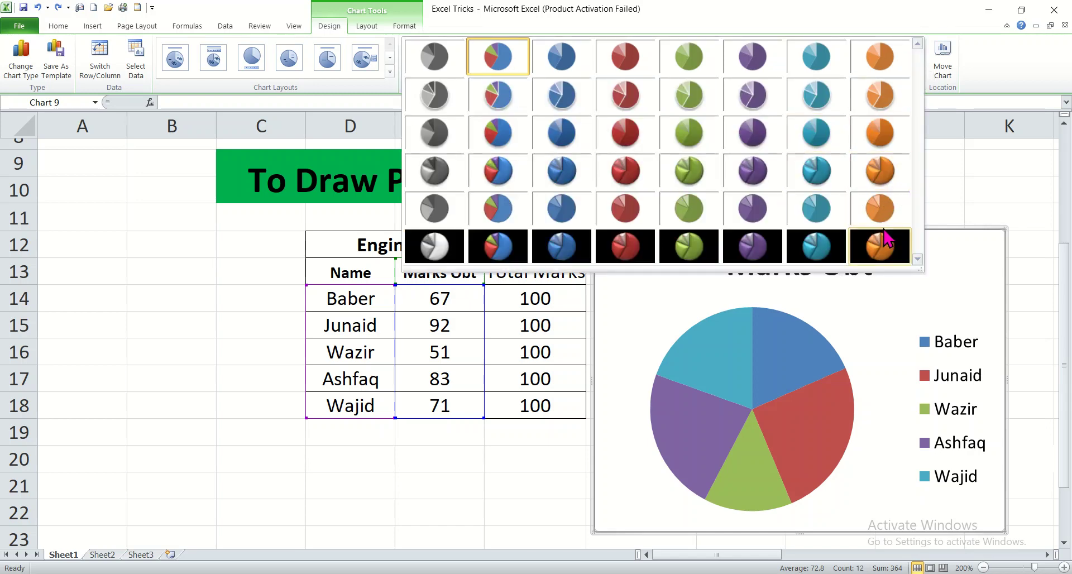
click(743, 258)
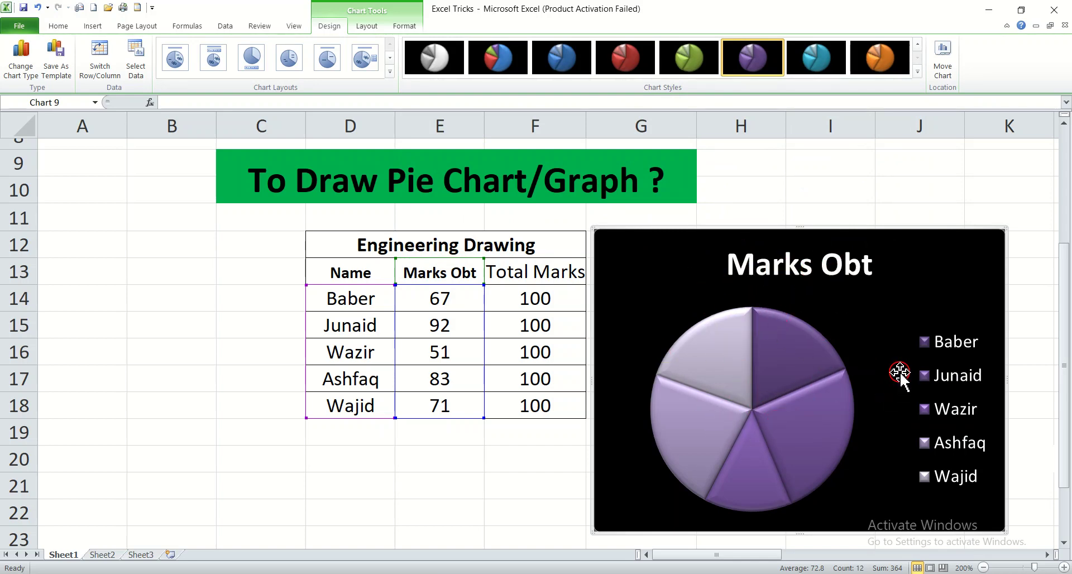
Try the dark red, grey and multicolour dark chart styles, ending with the multicolour dark style
mouse_move(840, 429)
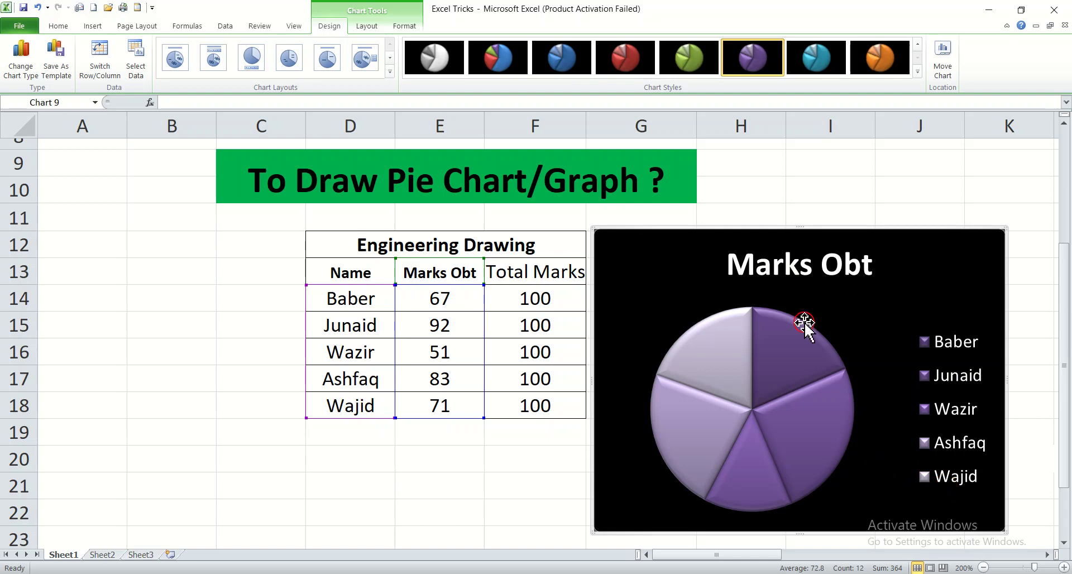
click(614, 64)
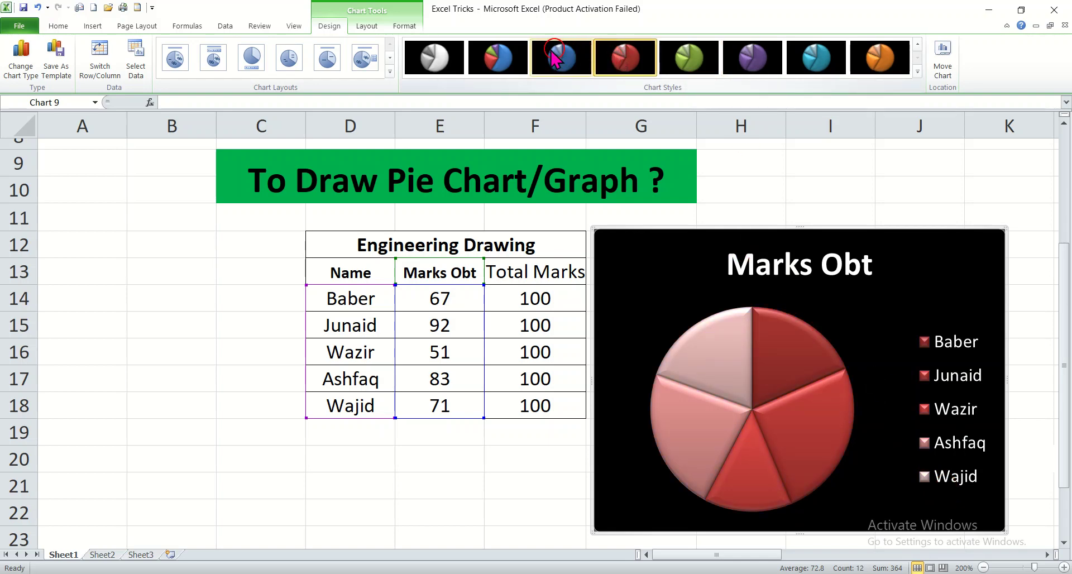
click(512, 66)
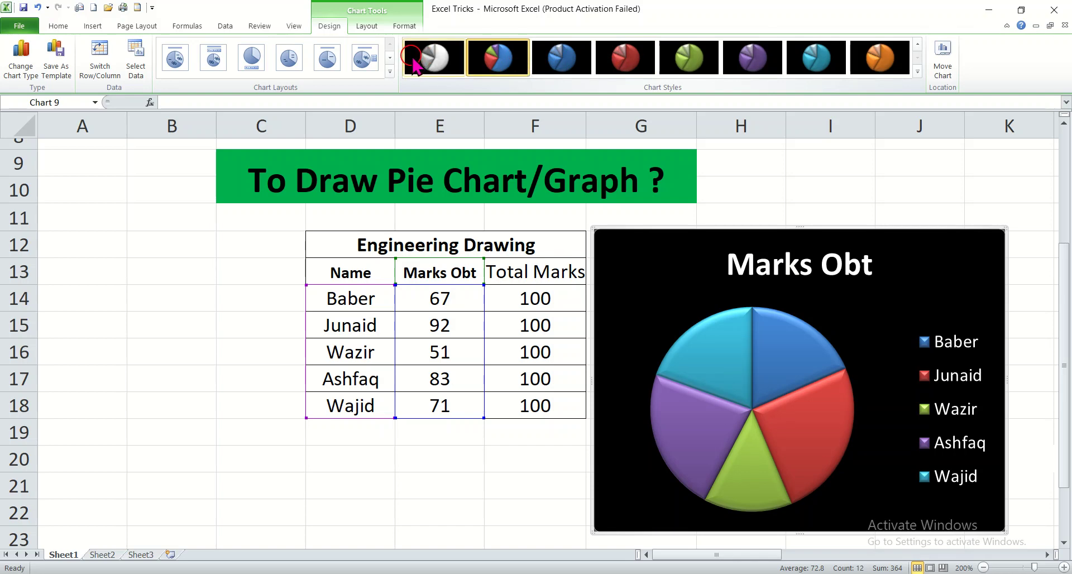
click(434, 58)
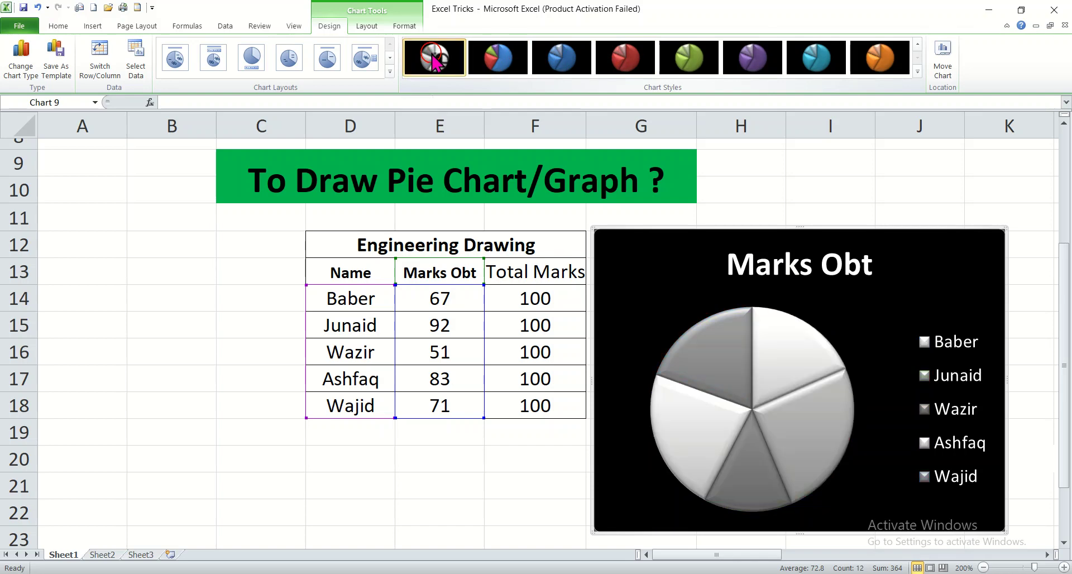
click(491, 66)
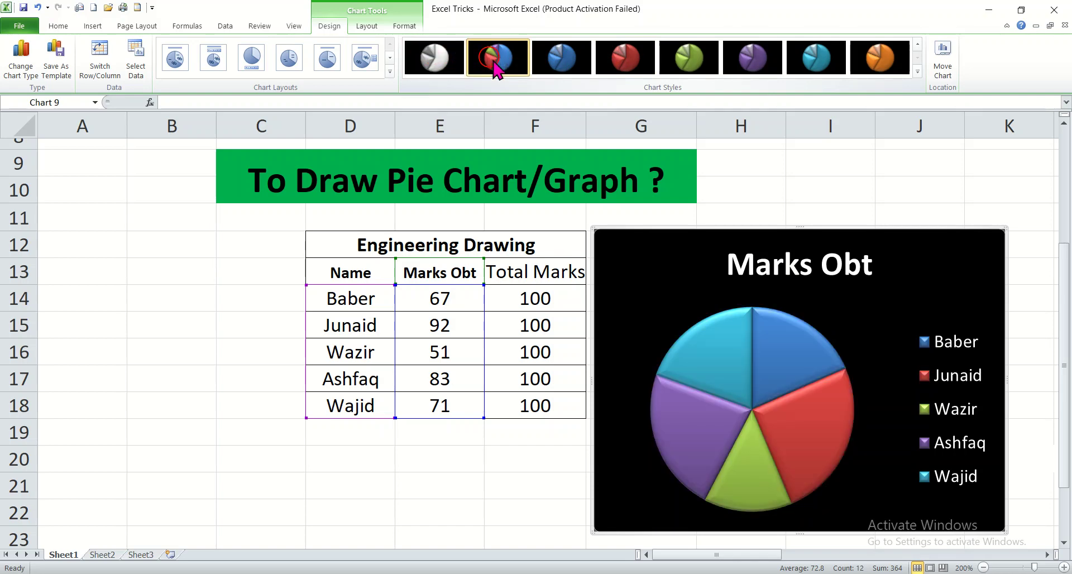
Return to the light chart styles and apply the blue monochrome style
click(918, 43)
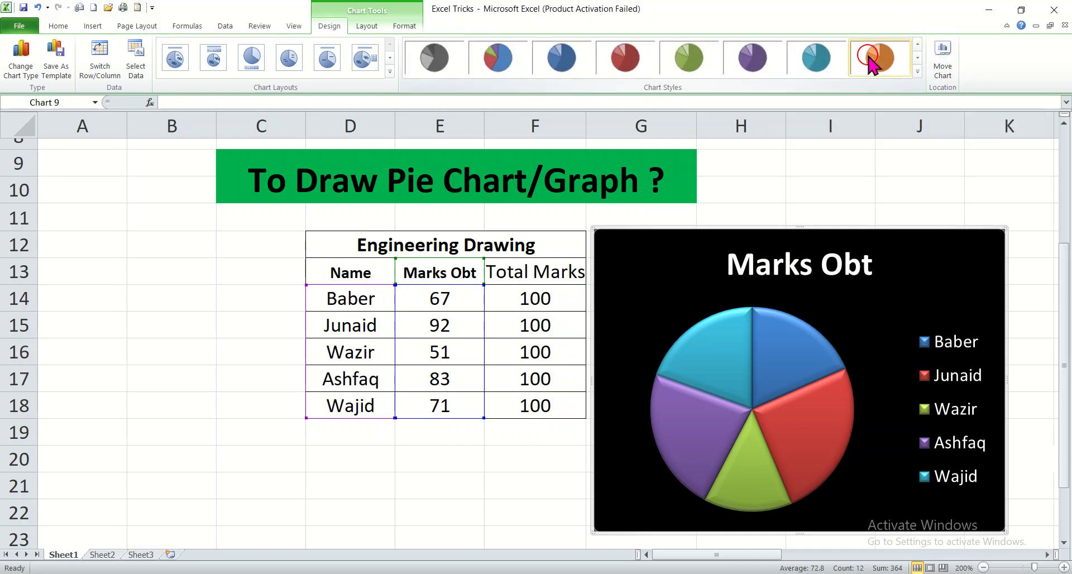
click(748, 60)
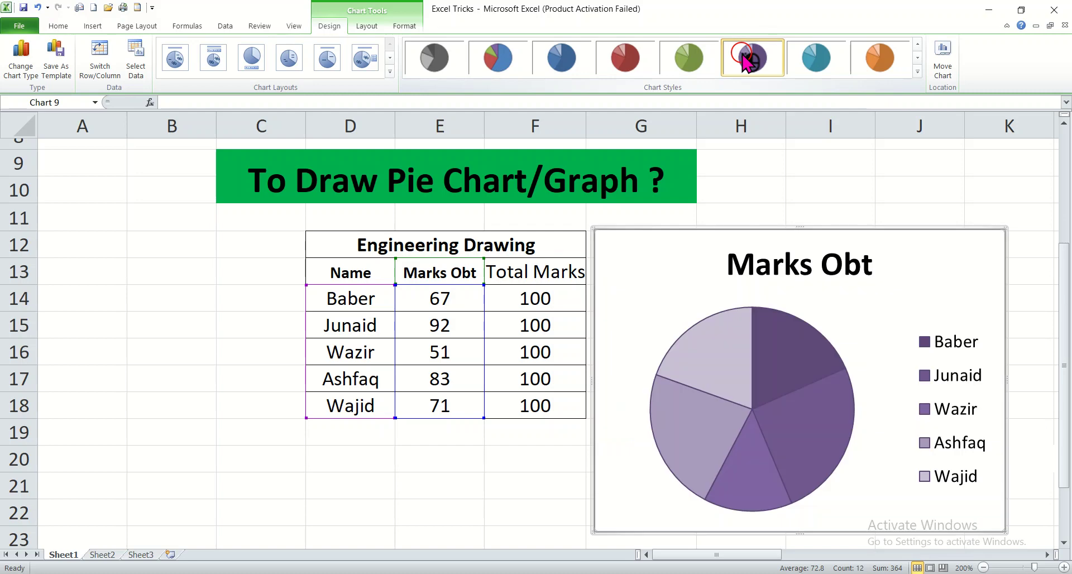
click(571, 63)
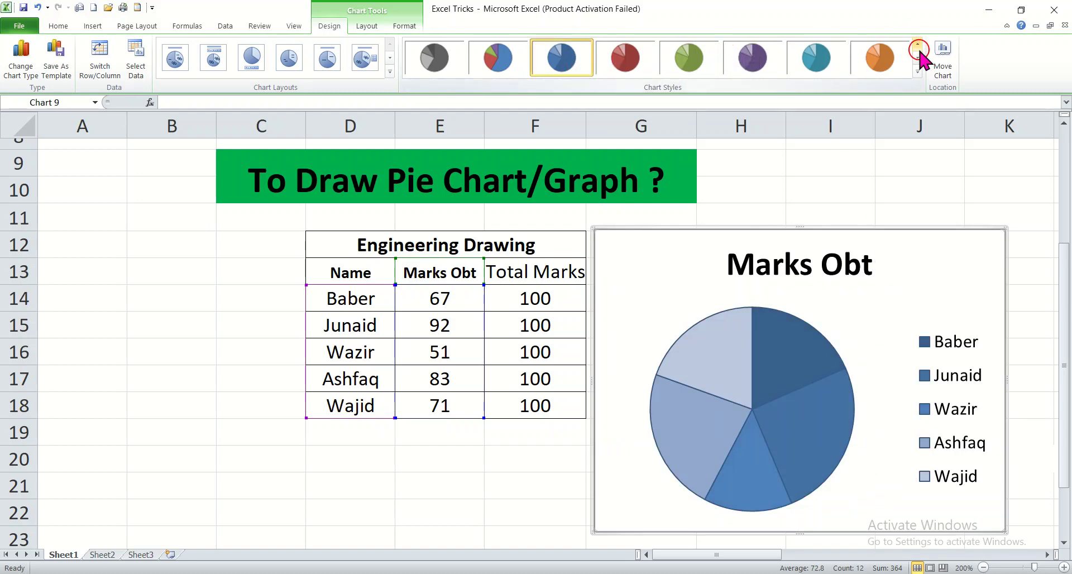
Replace the pie chart with an exploded 2-D pie chart of the same selected data
right_click(678, 231)
click(706, 240)
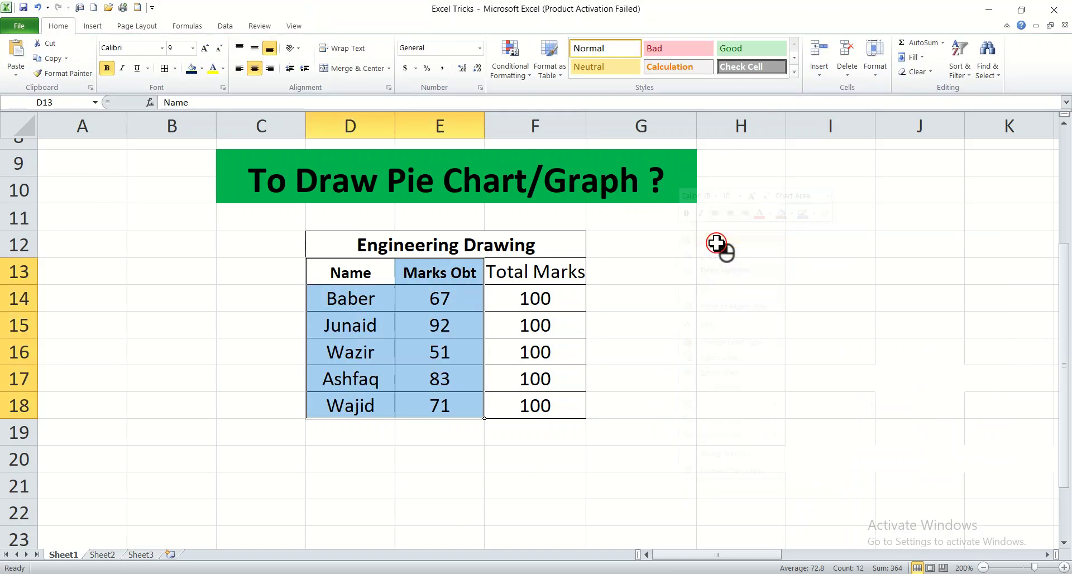
click(87, 26)
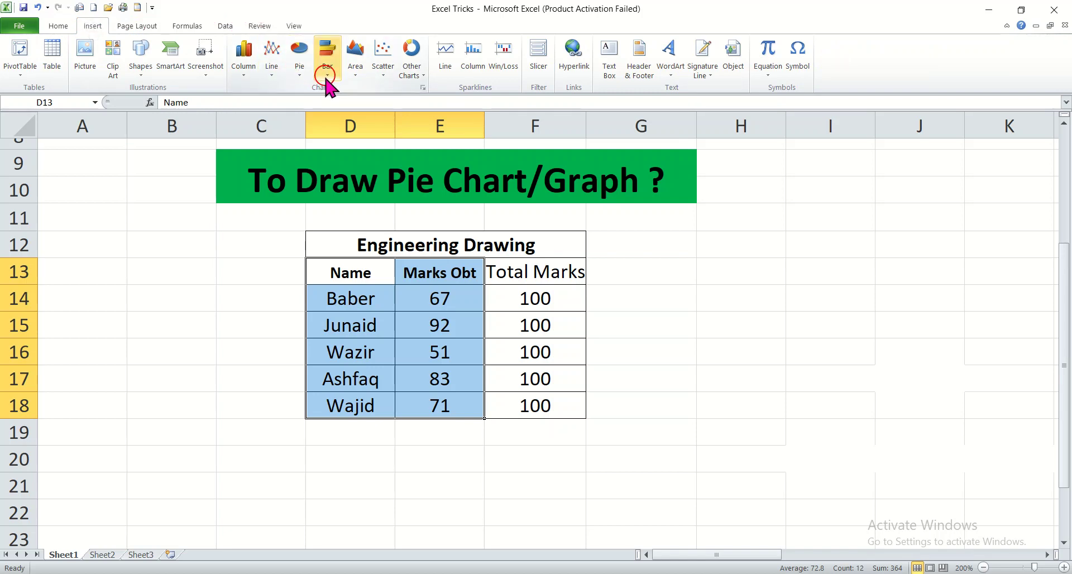
click(304, 70)
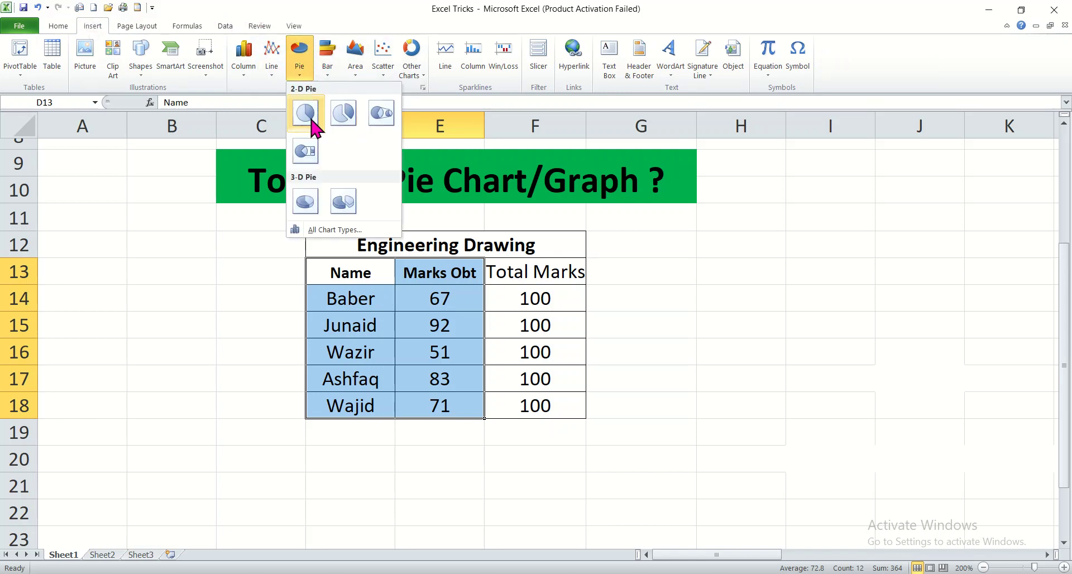
click(343, 114)
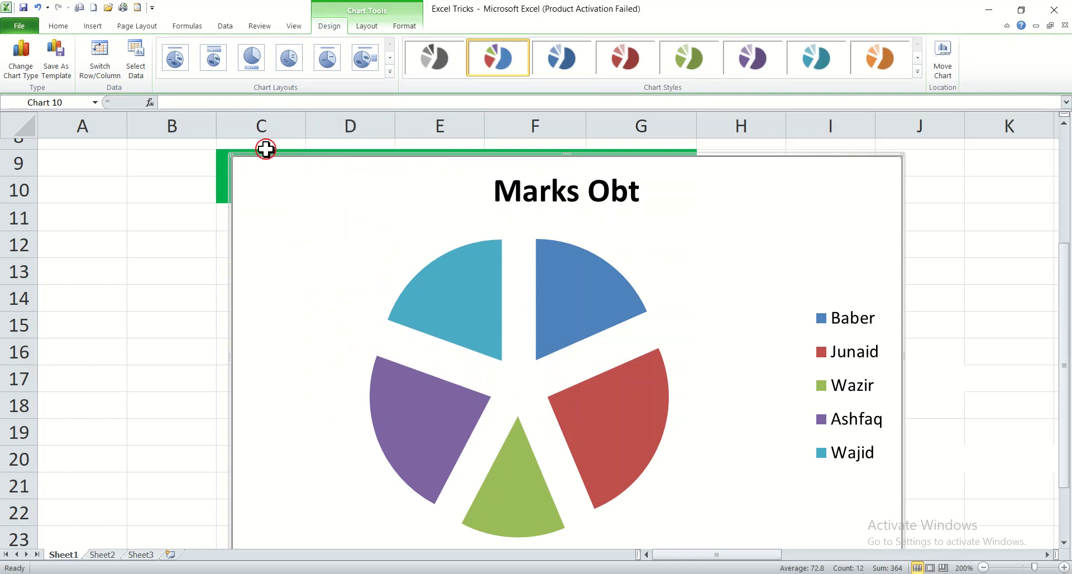
Shrink the exploded pie chart, move it beside the table, and enlarge it to span about rows 12 to 22
drag(229, 155, 480, 408)
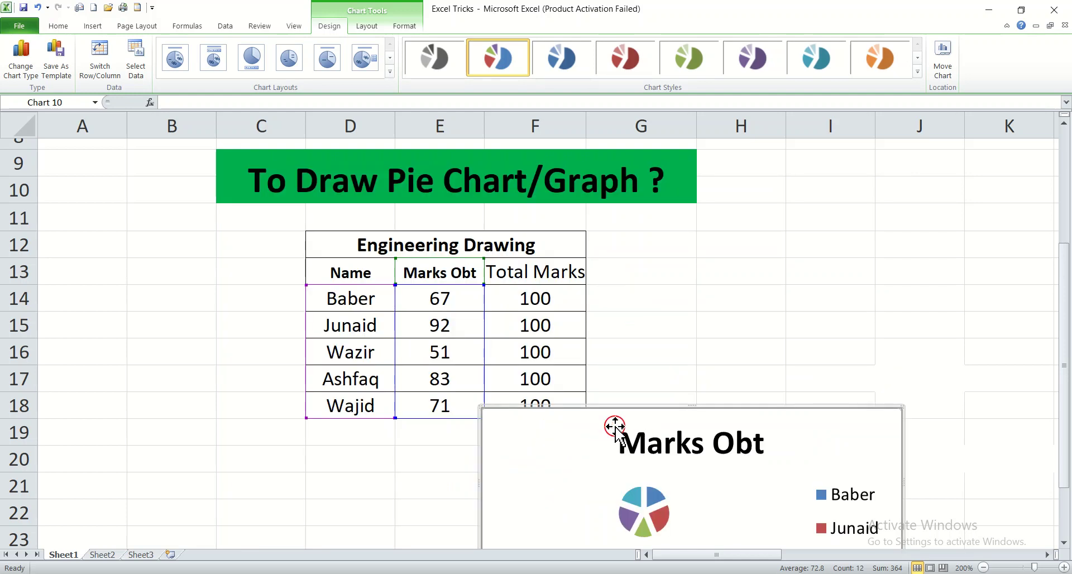
drag(602, 433, 712, 253)
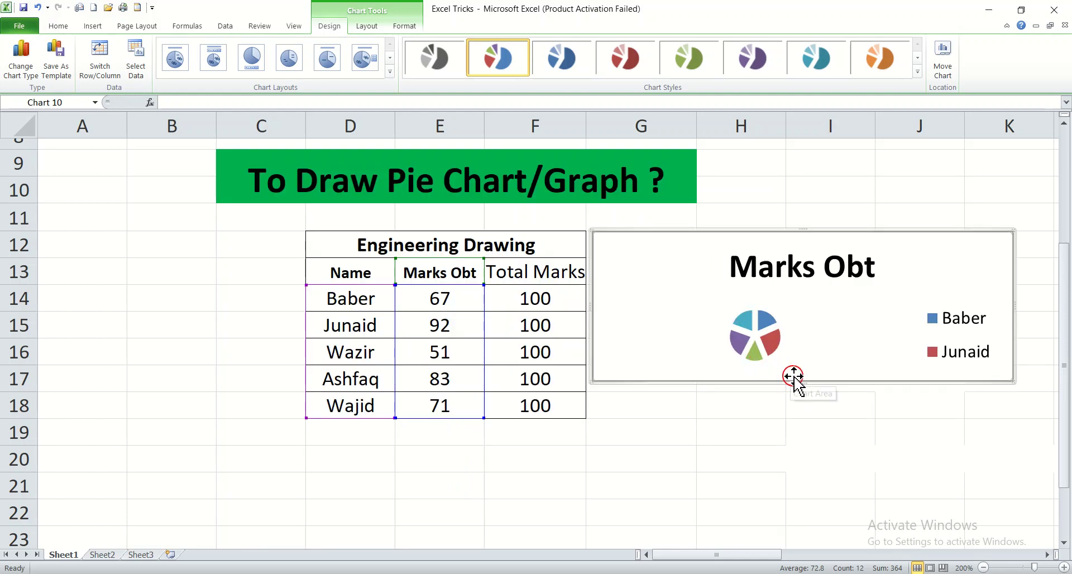
drag(803, 381, 819, 527)
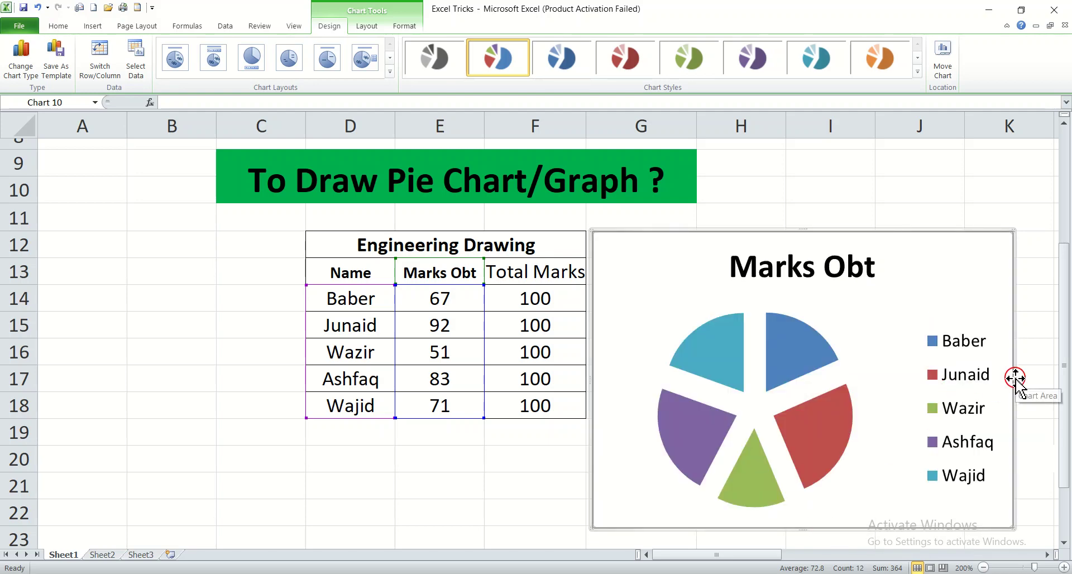
drag(1016, 382, 1048, 386)
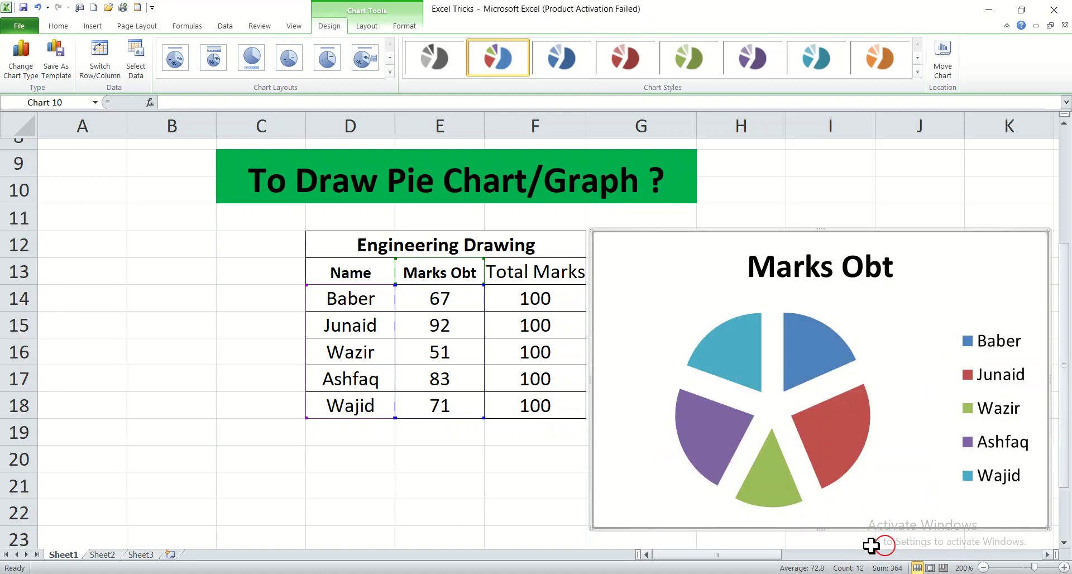
Nudge the exploded pie chart slightly so its top lines up with the table's title row
mouse_move(752, 555)
mouse_down()
mouse_move(789, 555)
mouse_move(771, 555)
mouse_up()
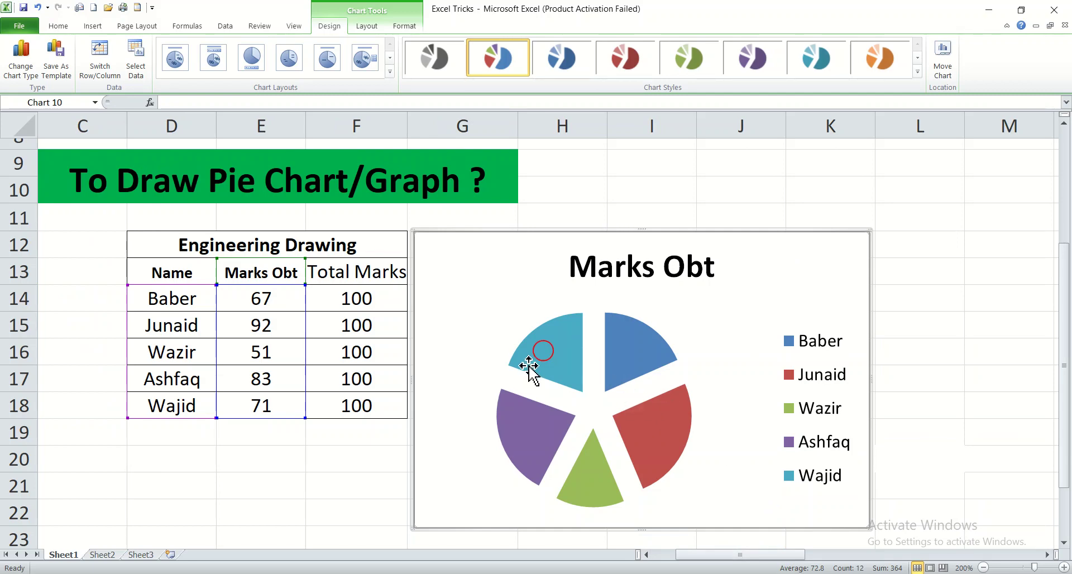
mouse_move(557, 370)
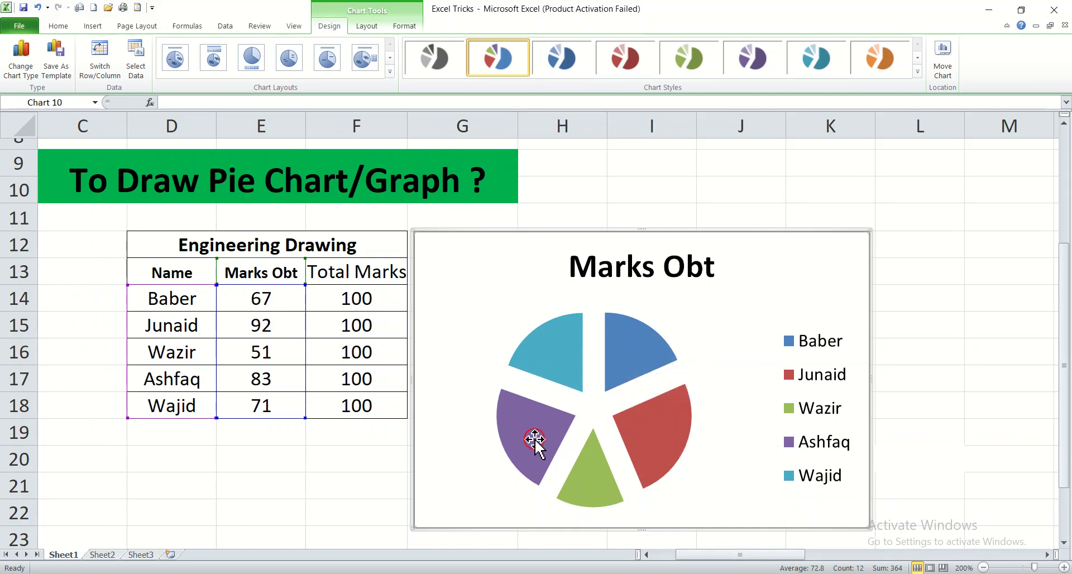
mouse_move(607, 471)
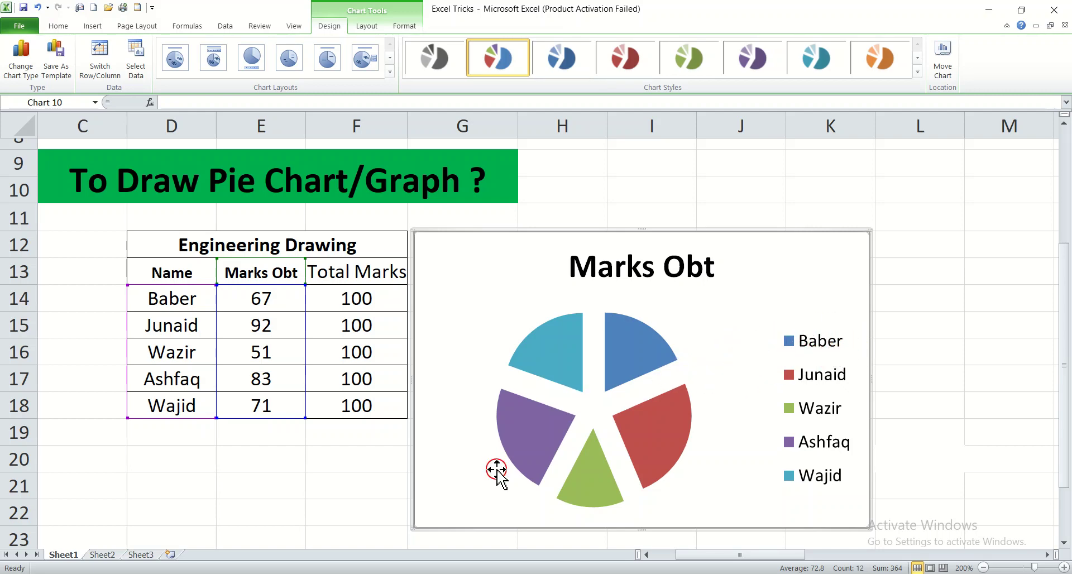
drag(478, 275, 494, 282)
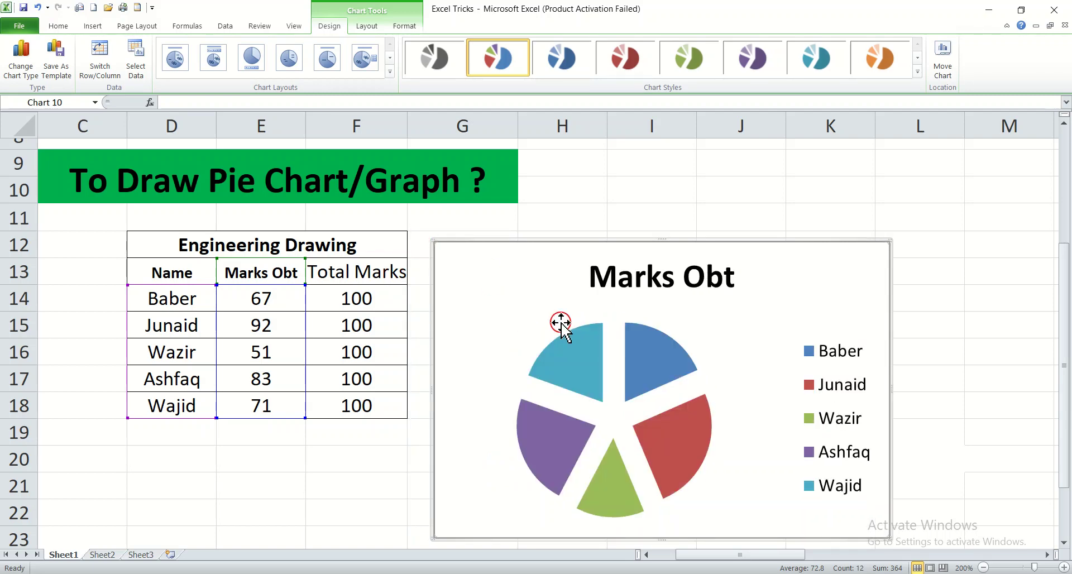
drag(505, 261, 506, 238)
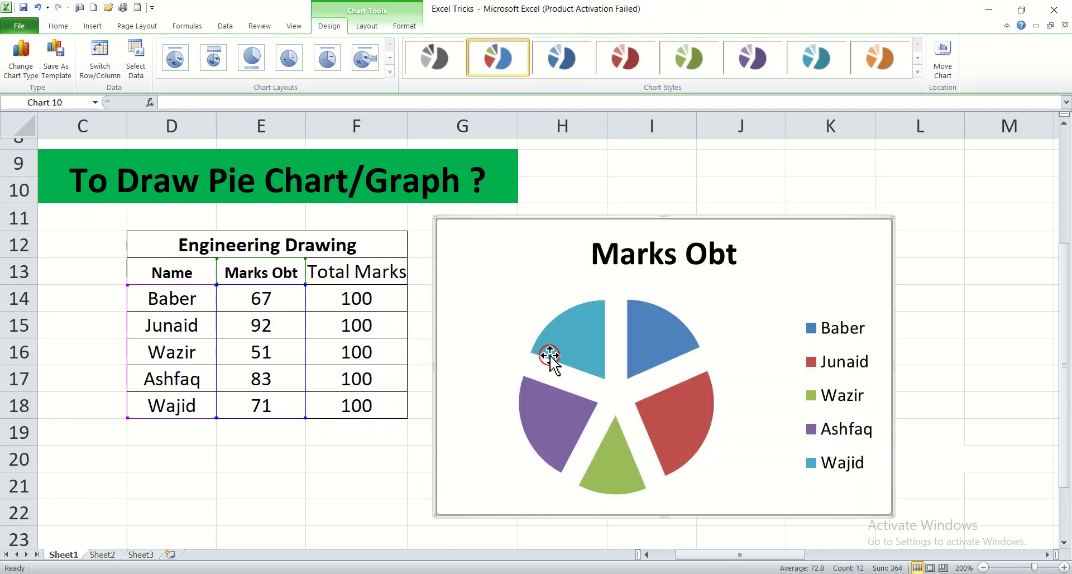